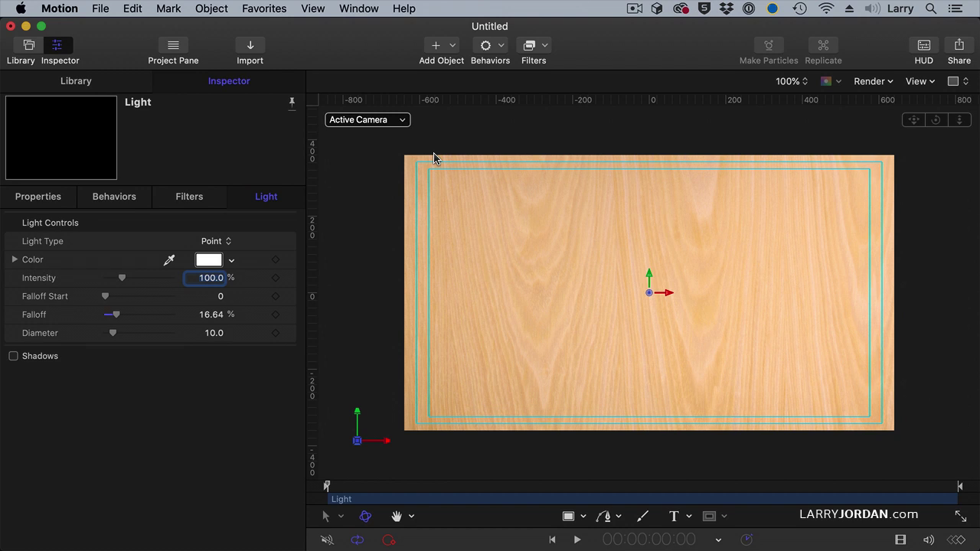
Step: Delete the existing point light, leaving only the wood-grain background
key(BackSpace)
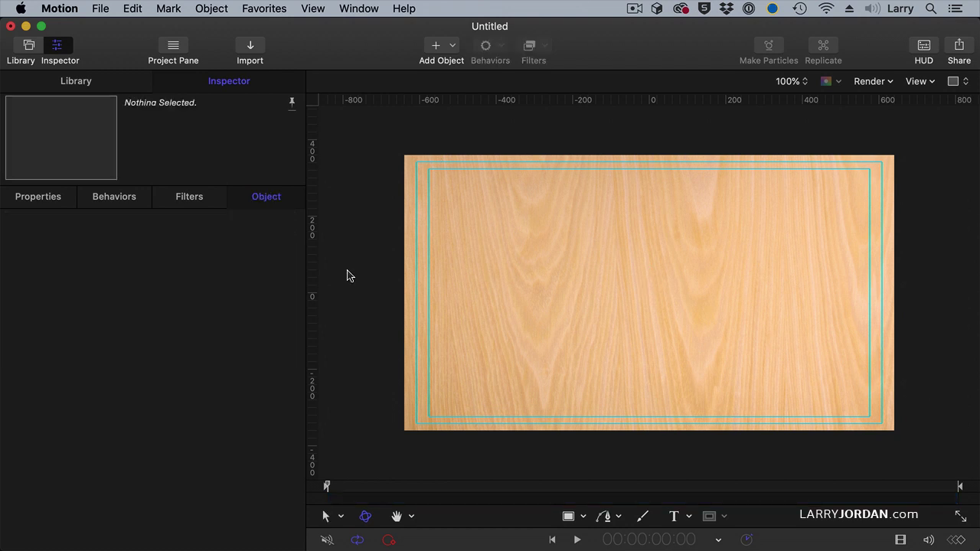
Step: Add a new default point light from the Object menu and open its Light Type choices
click(211, 9)
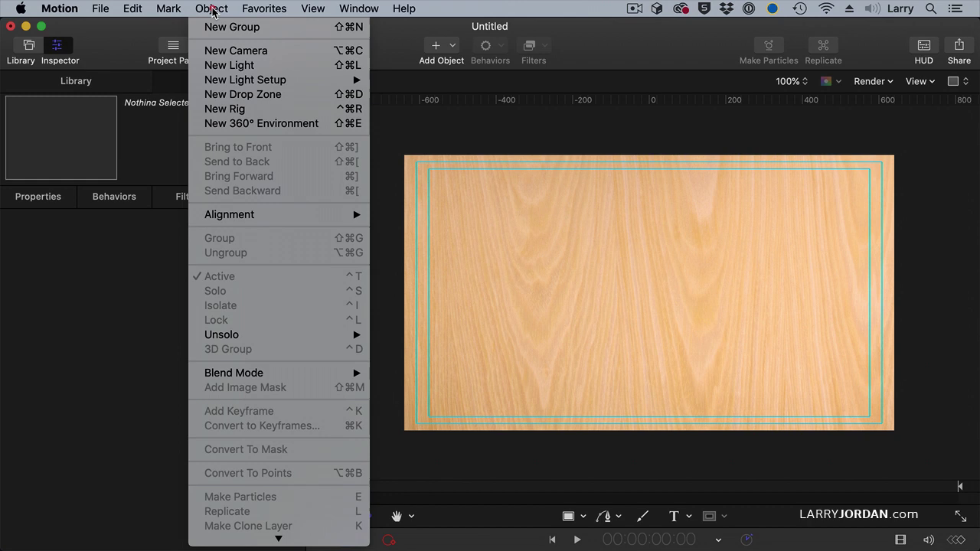
click(221, 65)
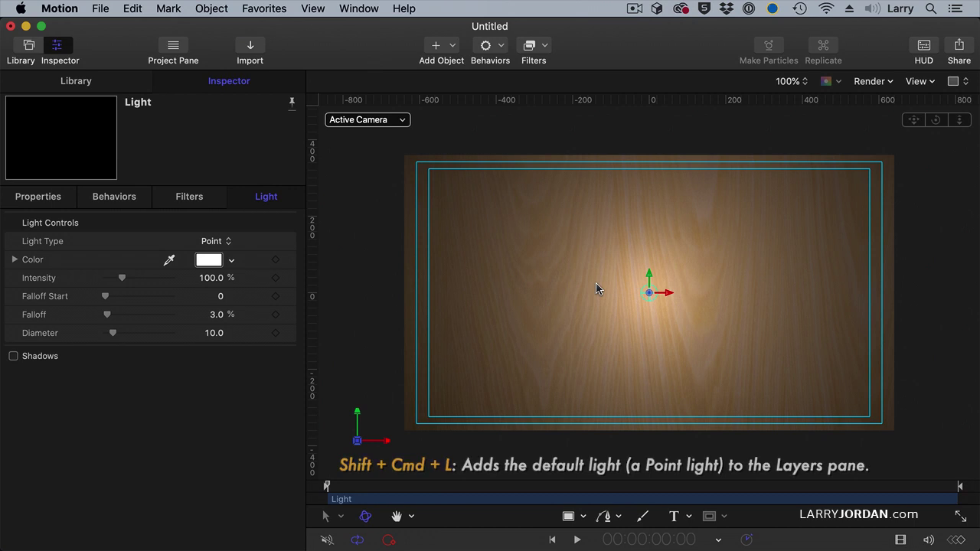
click(218, 244)
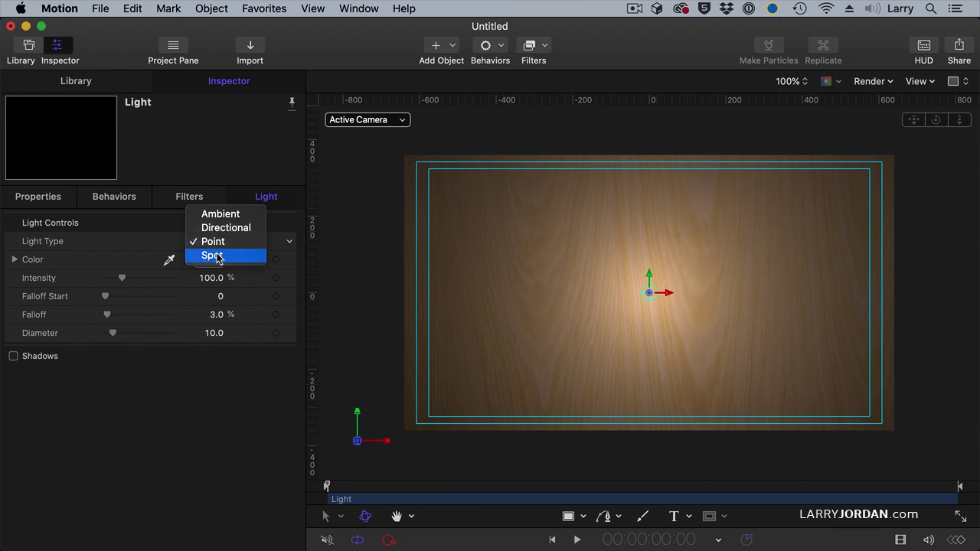
Step: Make the light a Spot light and rotate it so its 45° cone spreads leftward
click(217, 259)
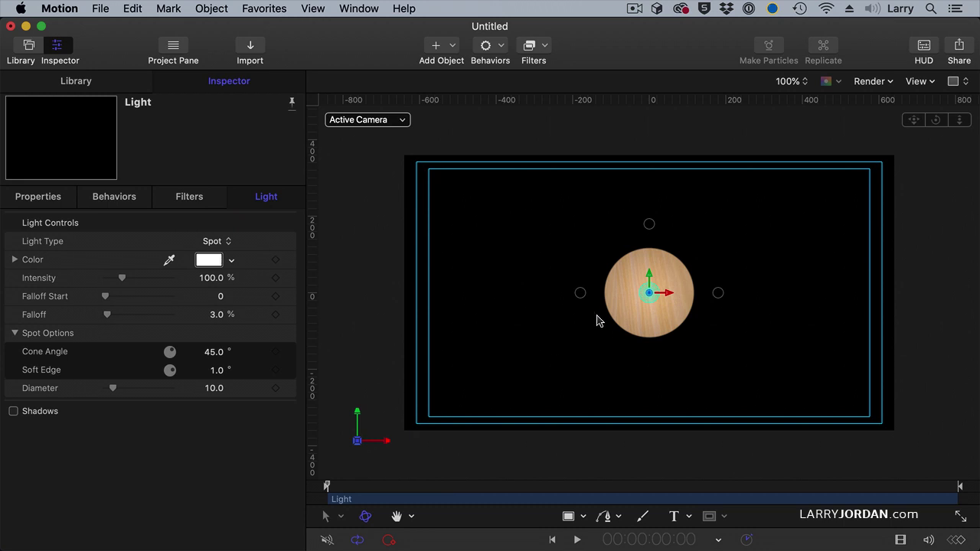
click(581, 294)
mouse_move(581, 296)
mouse_down()
mouse_move(597, 296)
mouse_move(564, 296)
mouse_move(600, 292)
mouse_move(556, 291)
mouse_move(594, 291)
mouse_up()
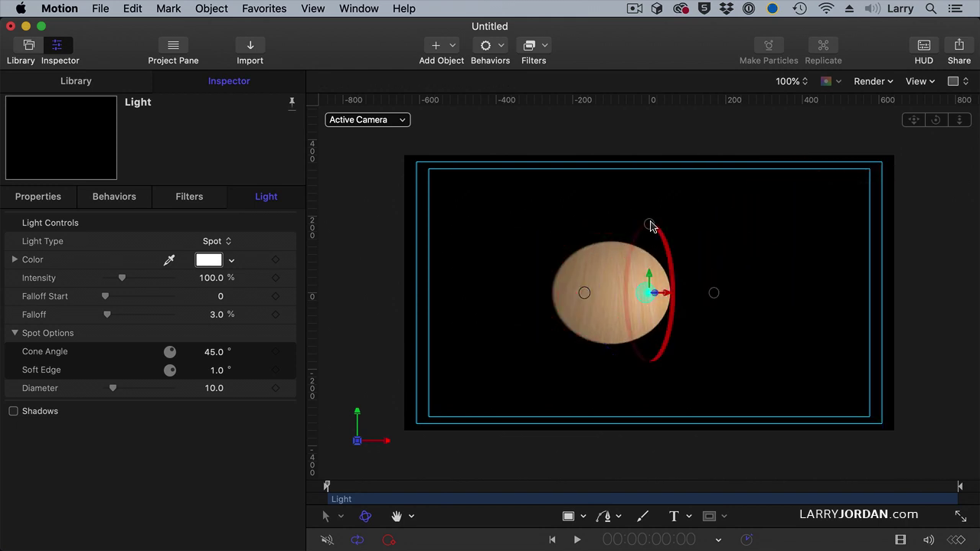
drag(649, 223, 659, 199)
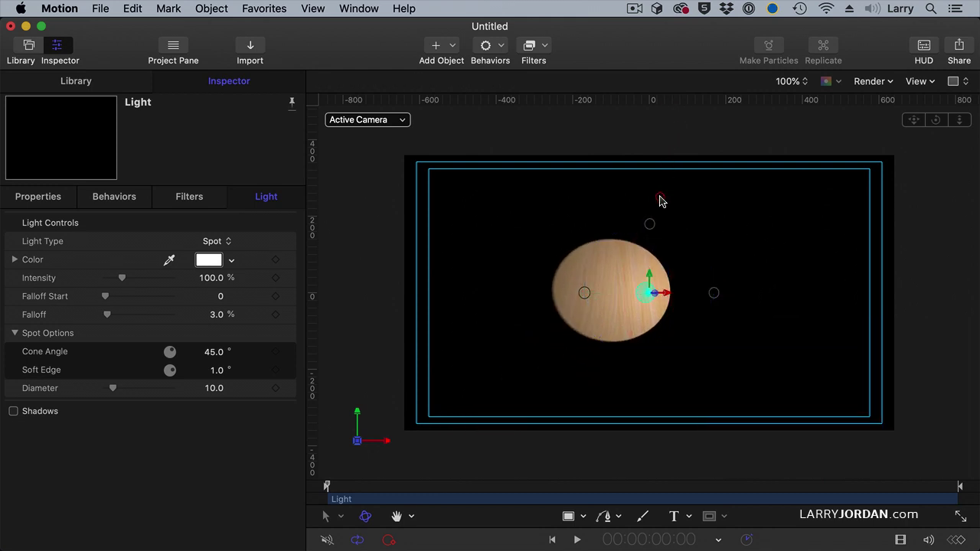
drag(581, 296, 601, 301)
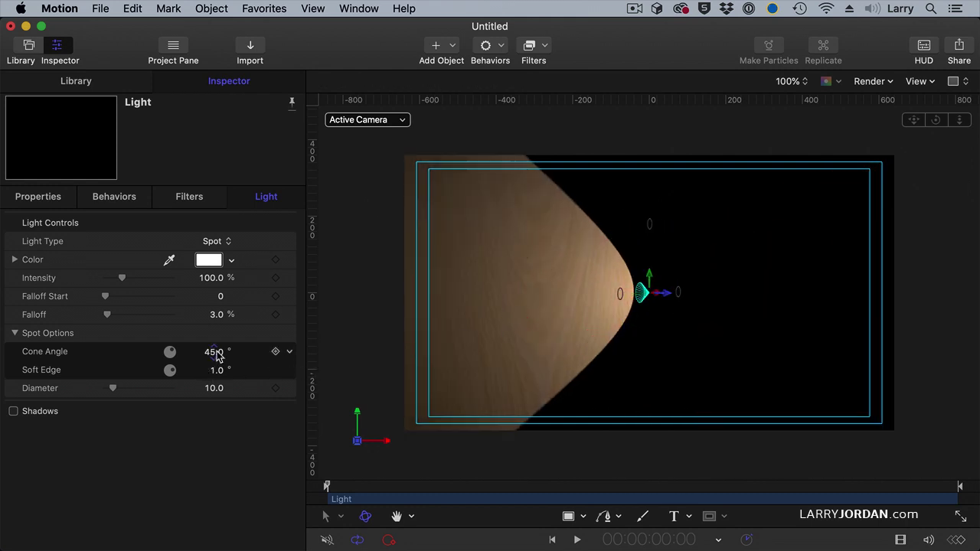
Step: Narrow the spotlight's cone angle to 28° and aim it straight at the wood
mouse_move(214, 353)
mouse_down()
mouse_move(198, 353)
mouse_move(227, 352)
mouse_move(213, 351)
mouse_up()
mouse_move(638, 299)
mouse_down()
mouse_move(575, 307)
mouse_move(637, 289)
mouse_up()
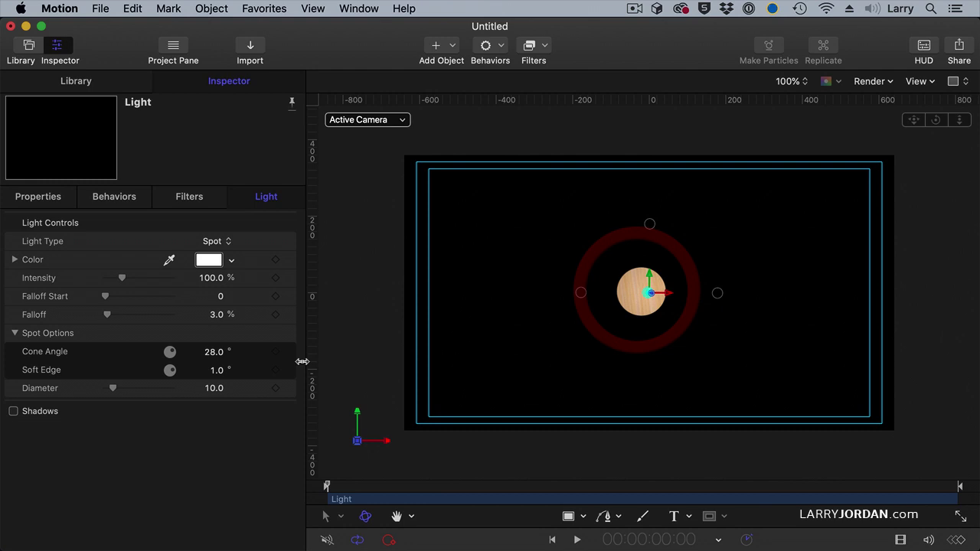
Step: Set the spotlight's Z position to 100 px, then push it slightly further back
click(46, 198)
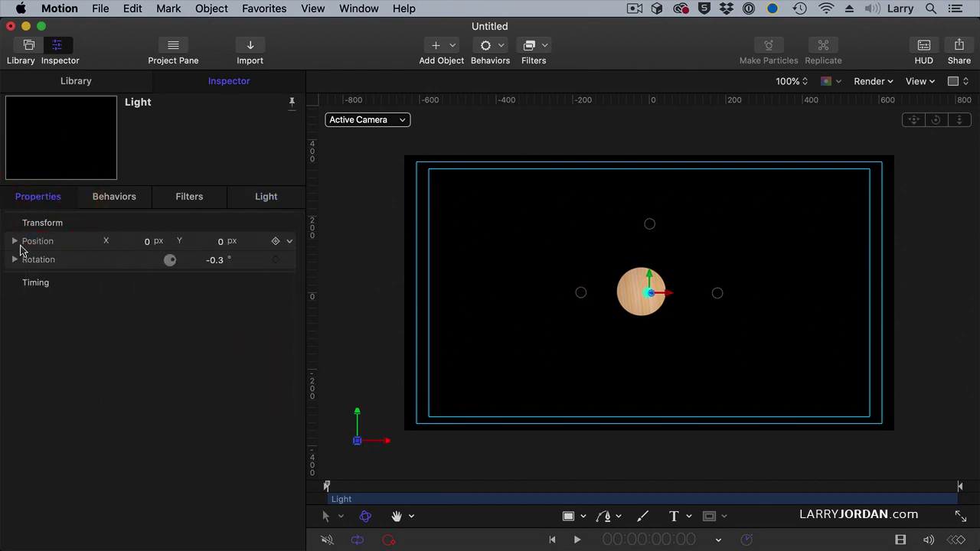
click(15, 241)
click(197, 295)
text(100)
key(Return)
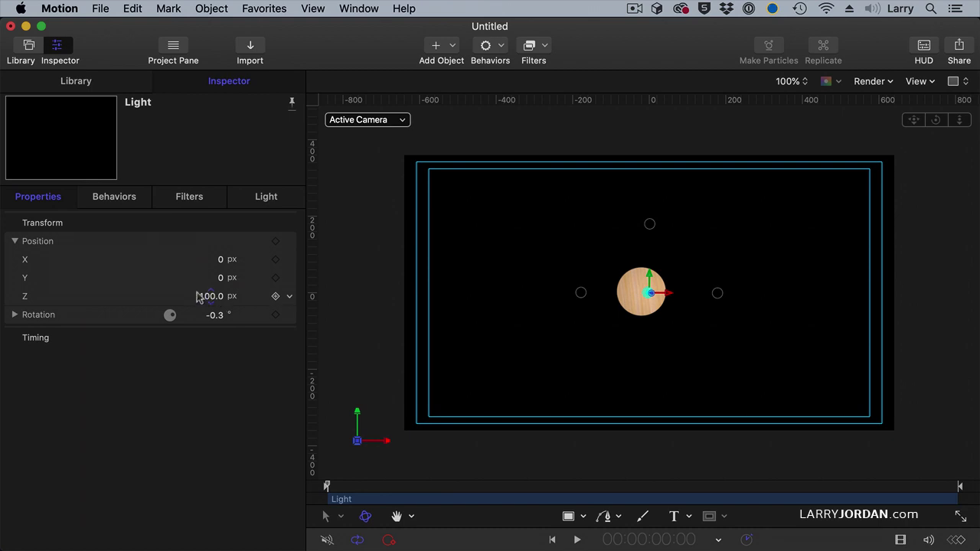
drag(208, 298, 211, 295)
click(273, 200)
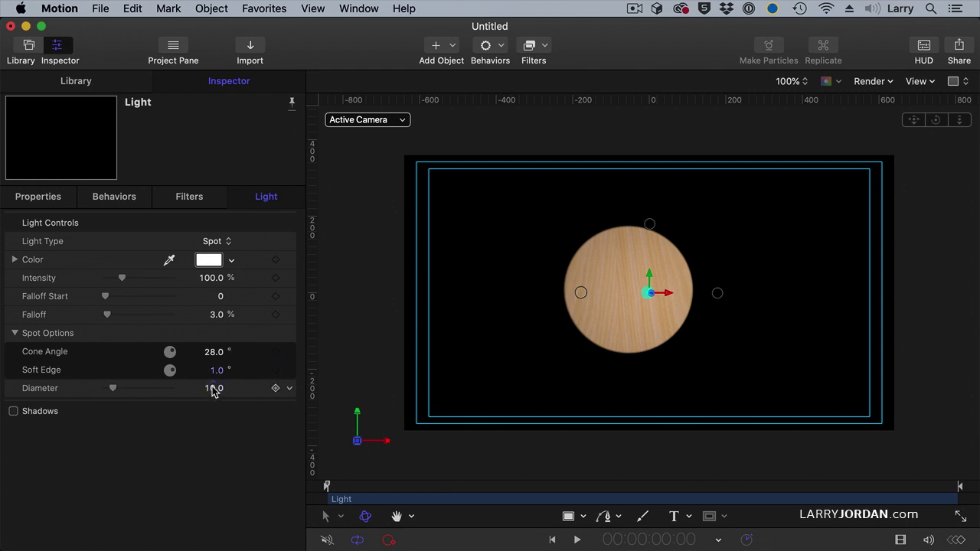
Step: Try different Soft Edge values and settle on a 24° soft edge
drag(213, 370, 242, 375)
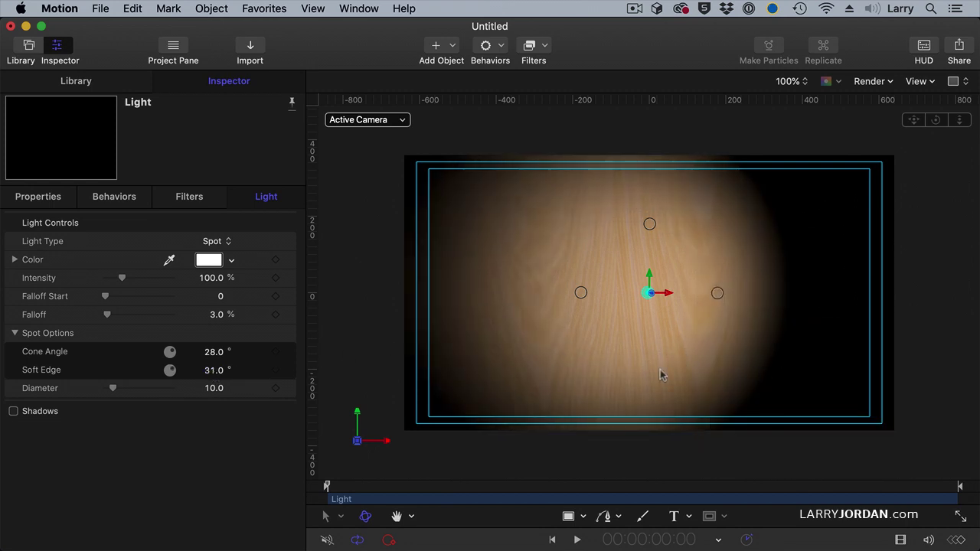
drag(208, 372, 211, 369)
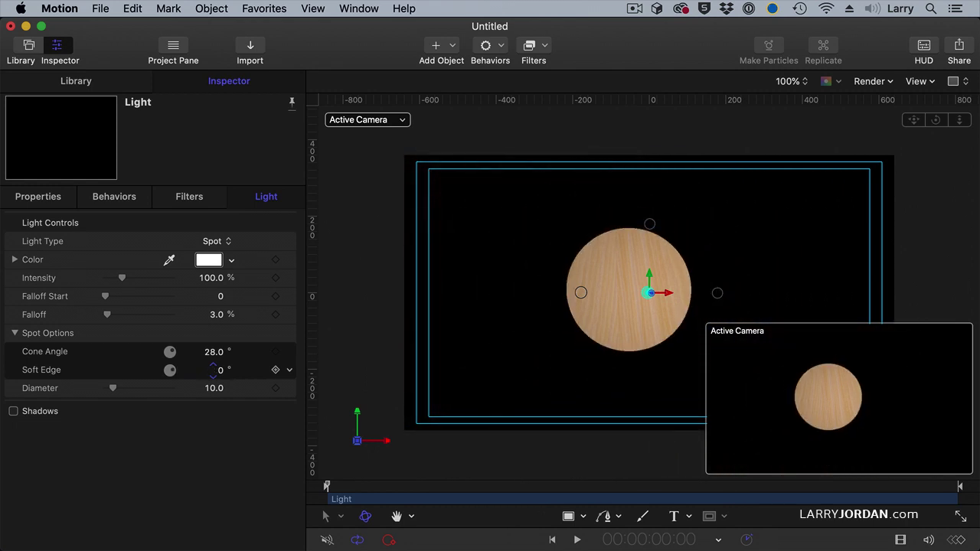
drag(213, 370, 217, 369)
Step: Swing the spotlight left, shift it right, narrow its cone to 18° and raise falloff to 15.5%
drag(582, 297, 600, 294)
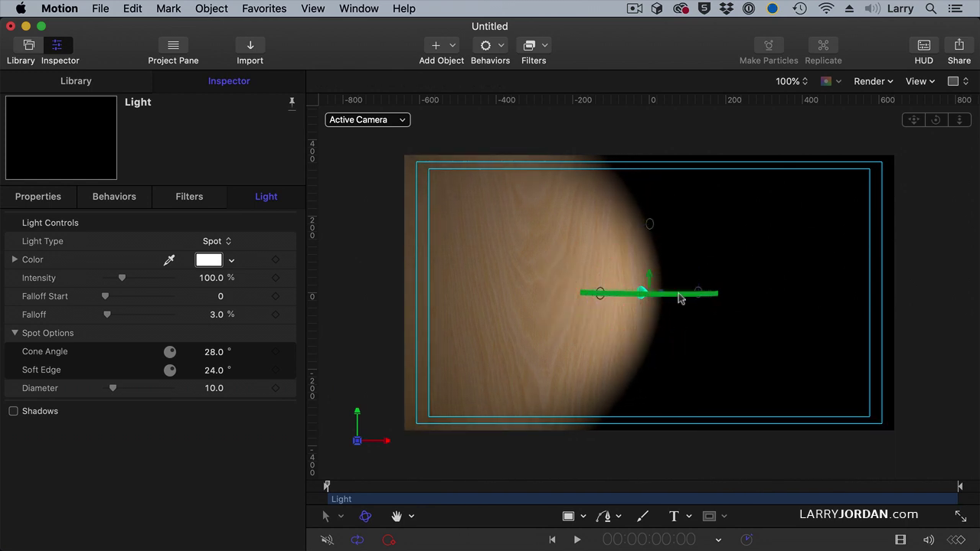
drag(663, 298, 722, 302)
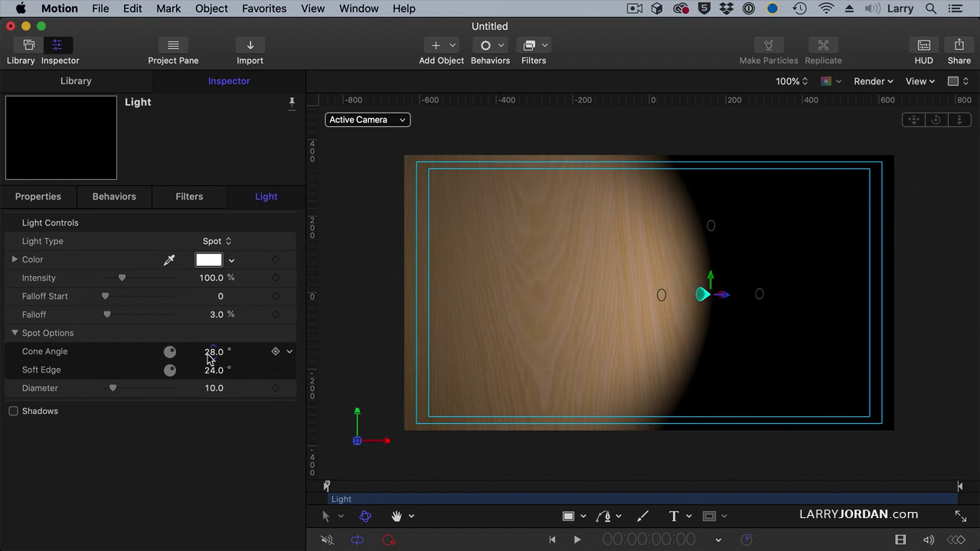
drag(216, 358, 214, 352)
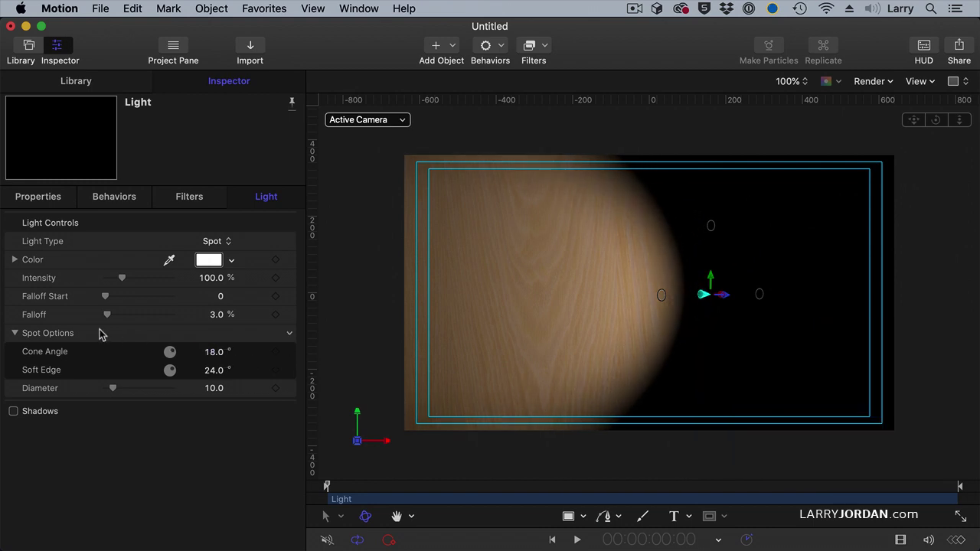
drag(107, 315, 116, 319)
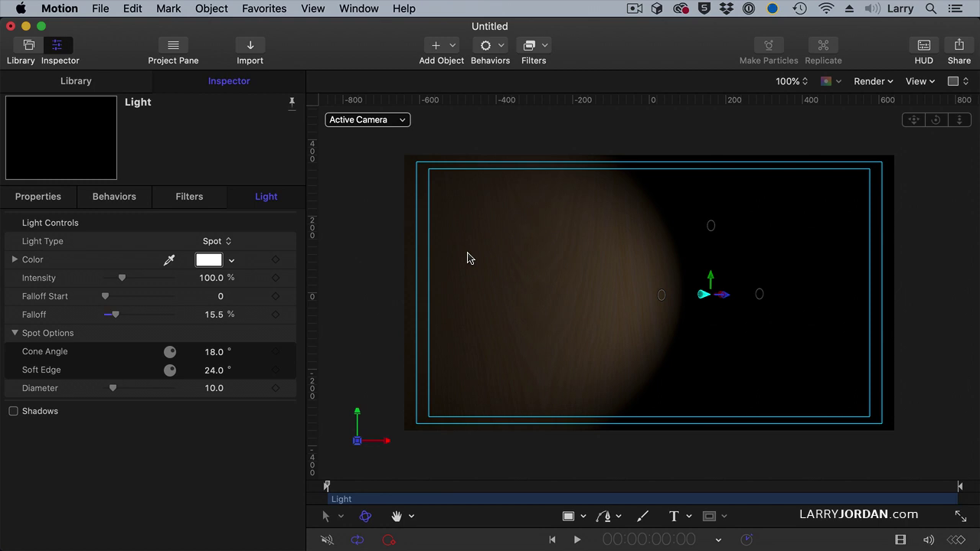
Step: Set Falloff Start to 330 and Falloff to 21.18%, re-centring the spotlight on the wood
click(104, 297)
mouse_move(105, 299)
mouse_down()
mouse_move(130, 300)
mouse_move(98, 303)
mouse_up()
drag(103, 298, 137, 296)
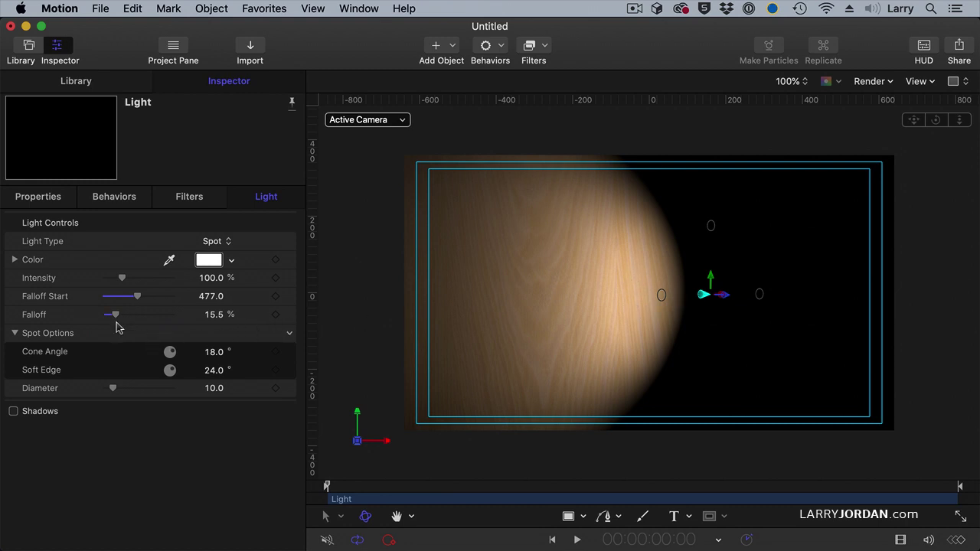
drag(114, 320, 140, 303)
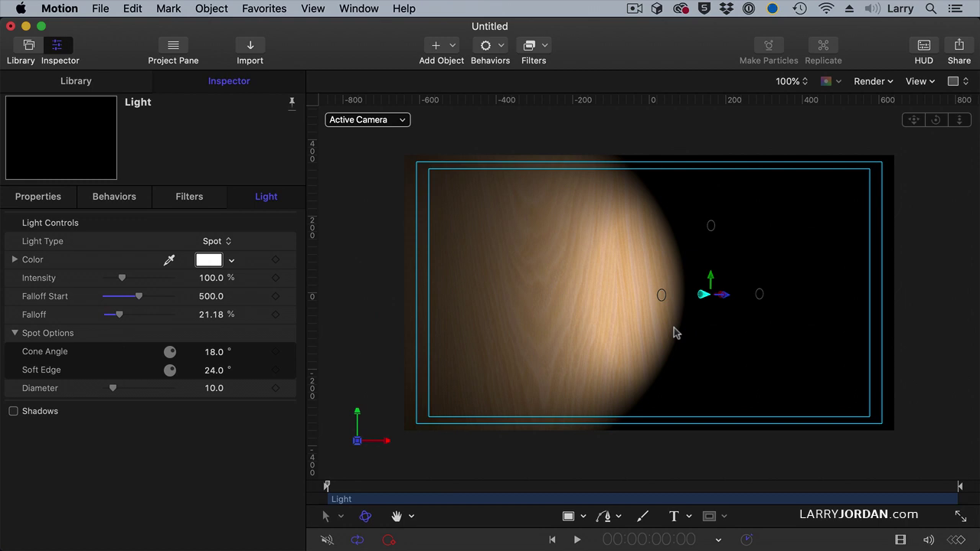
drag(661, 296, 683, 301)
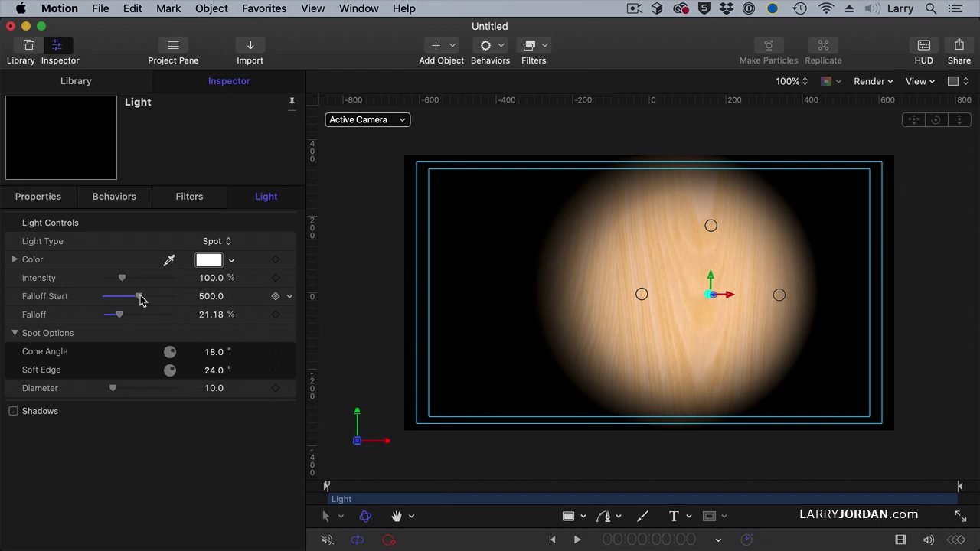
drag(140, 298, 126, 299)
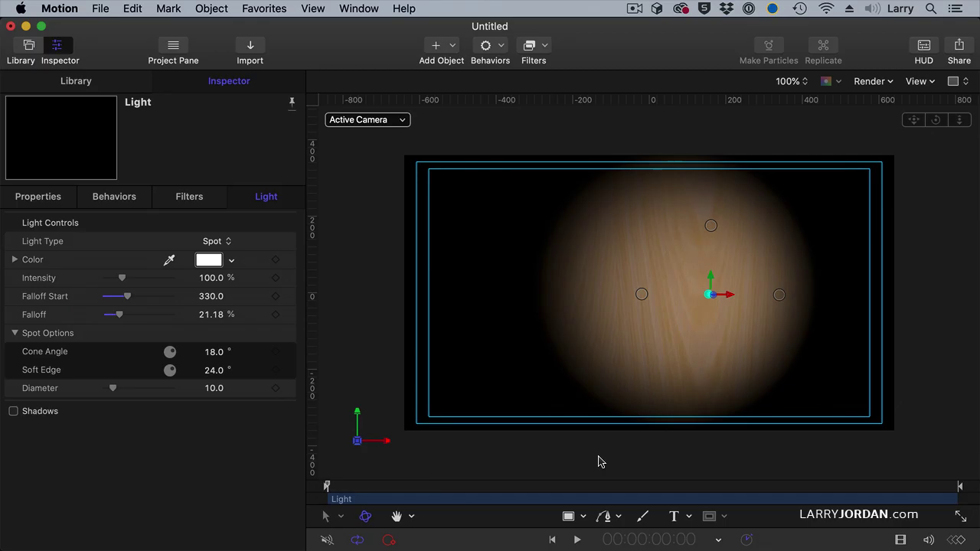